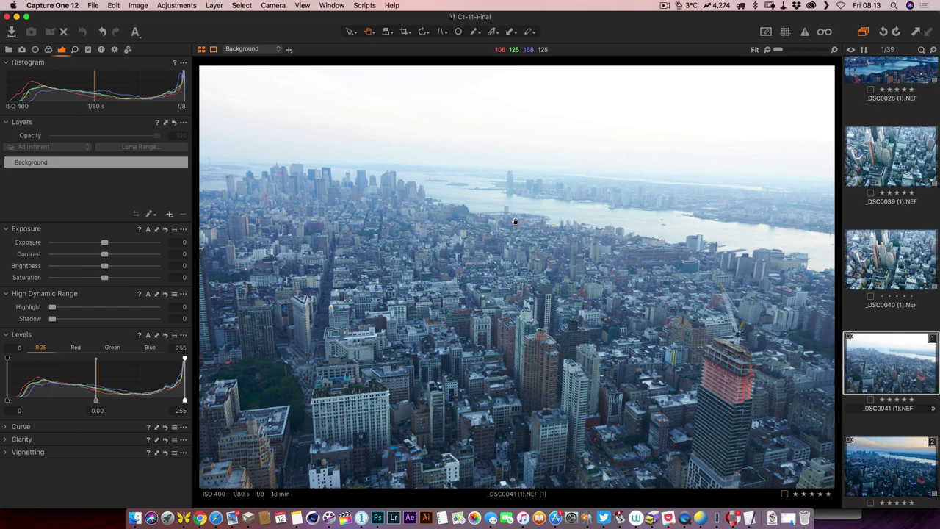
# In Photoshop's Camera Raw, push Dehaze on the NYC photo to about +100 for comparison
pyautogui.press('super+Tab')
pyautogui.press('super+Tab')
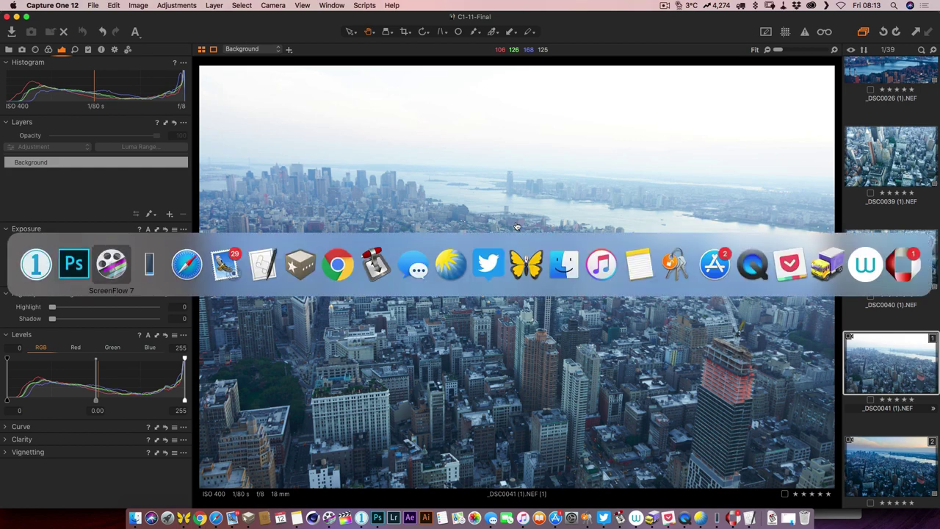
pyautogui.click(64, 266)
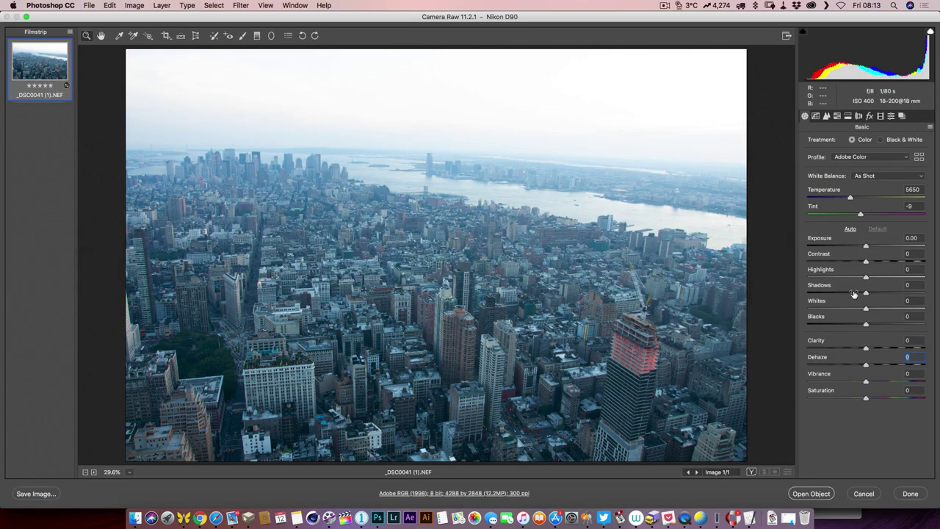
pyautogui.click(882, 365)
pyautogui.moveTo(882, 365); pyautogui.dragTo(919, 365)
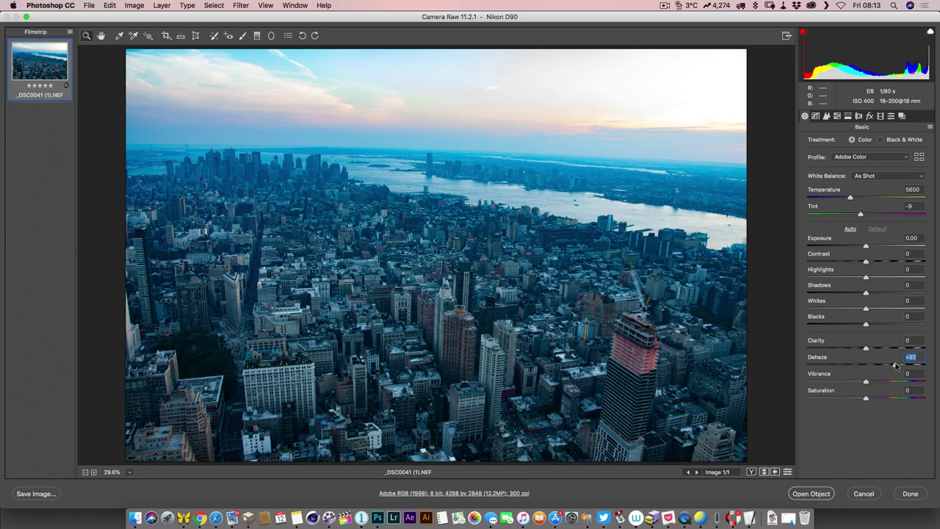
pyautogui.moveTo(919, 365)
pyautogui.mouseDown()
pyautogui.moveTo(885, 364)
pyautogui.moveTo(926, 368)
pyautogui.moveTo(909, 365)
pyautogui.mouseUp()
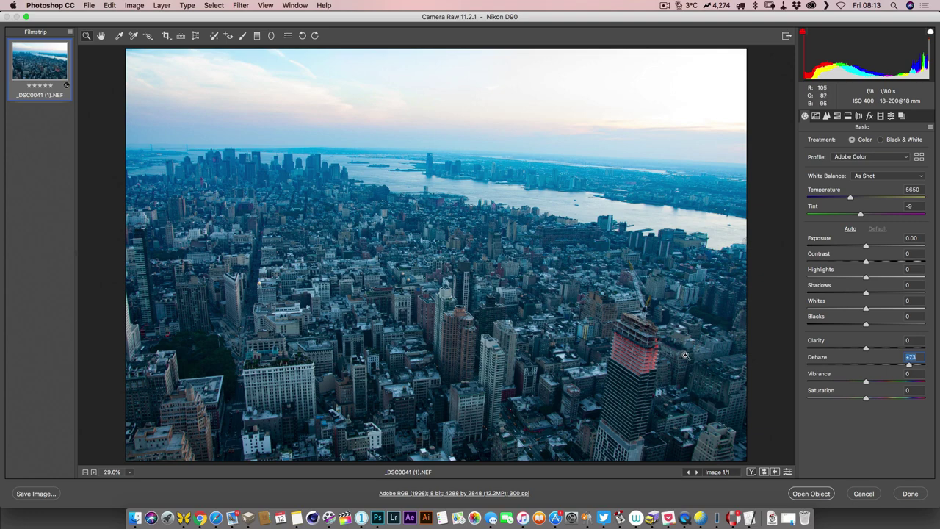
pyautogui.moveTo(911, 365); pyautogui.dragTo(930, 371)
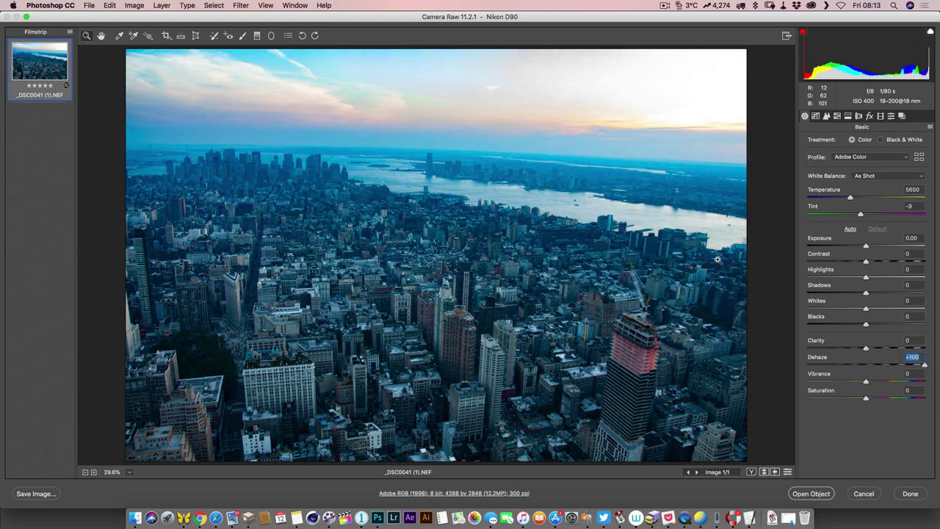
pyautogui.press('super+Tab')
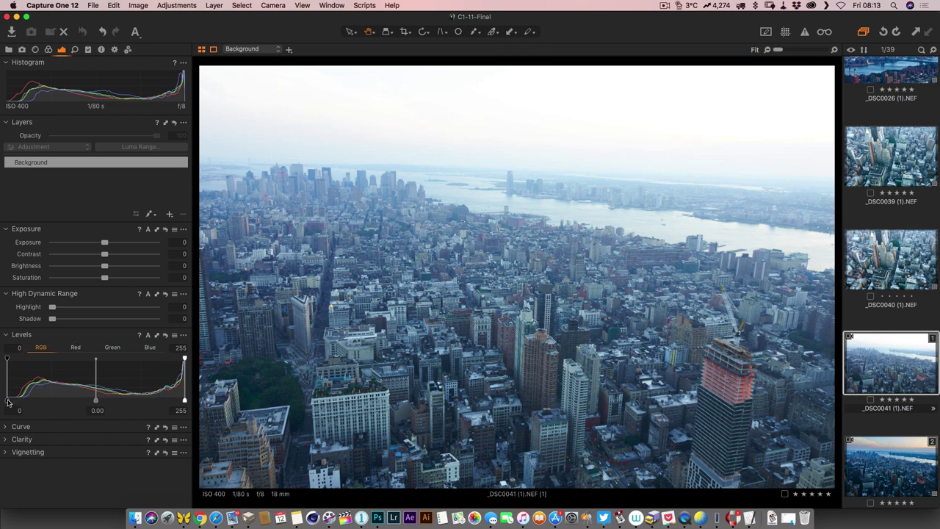
# Move the Levels black-point input on _DSC0041 (1).NEF to 12
pyautogui.moveTo(8, 400); pyautogui.dragTo(16, 400)
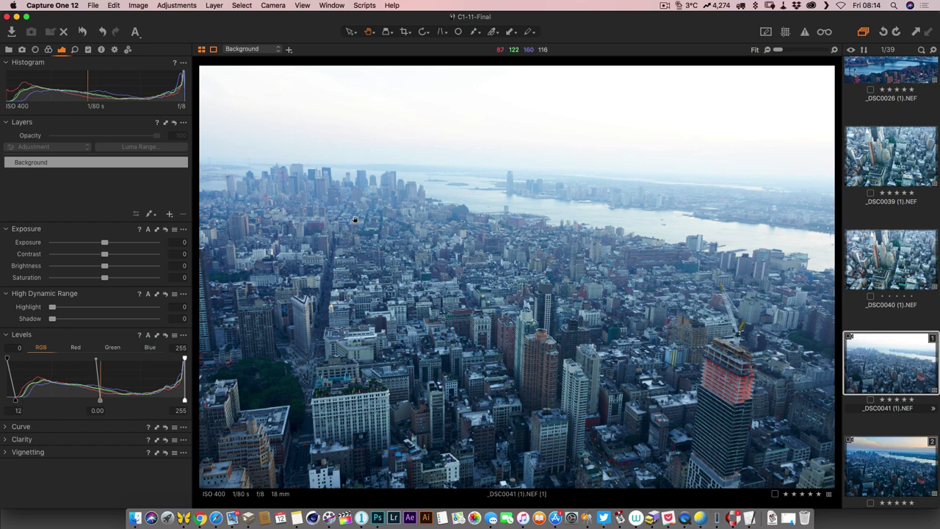
# Add a new filled layer and limit its luma range mask to 247–255 with softened falloff
pyautogui.click(170, 215)
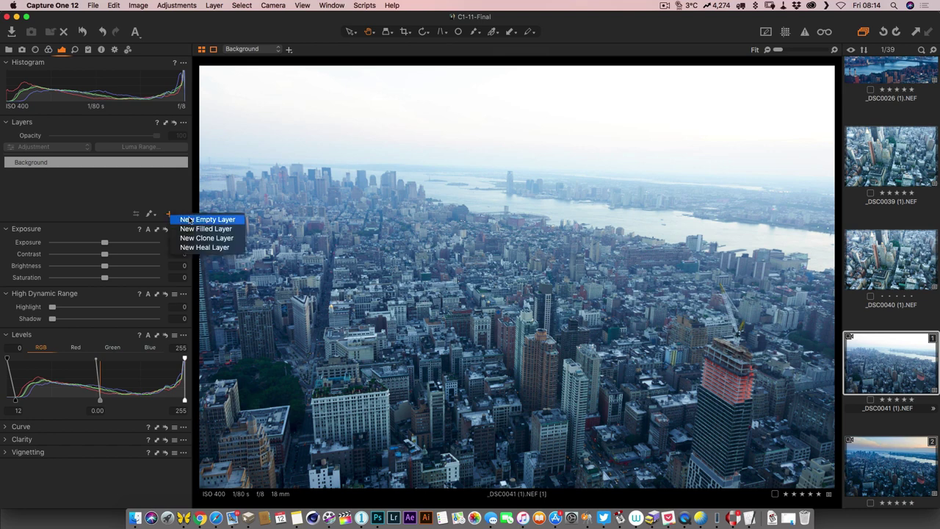
pyautogui.click(190, 229)
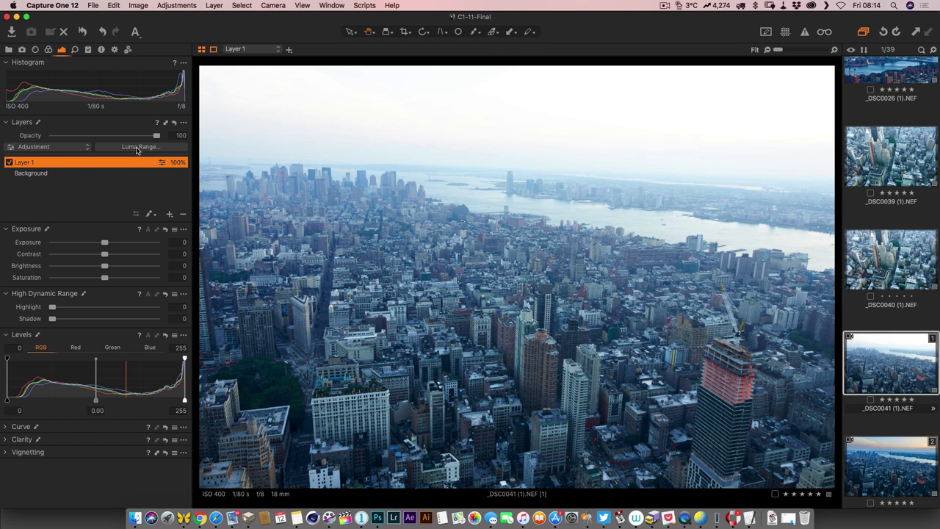
pyautogui.click(135, 148)
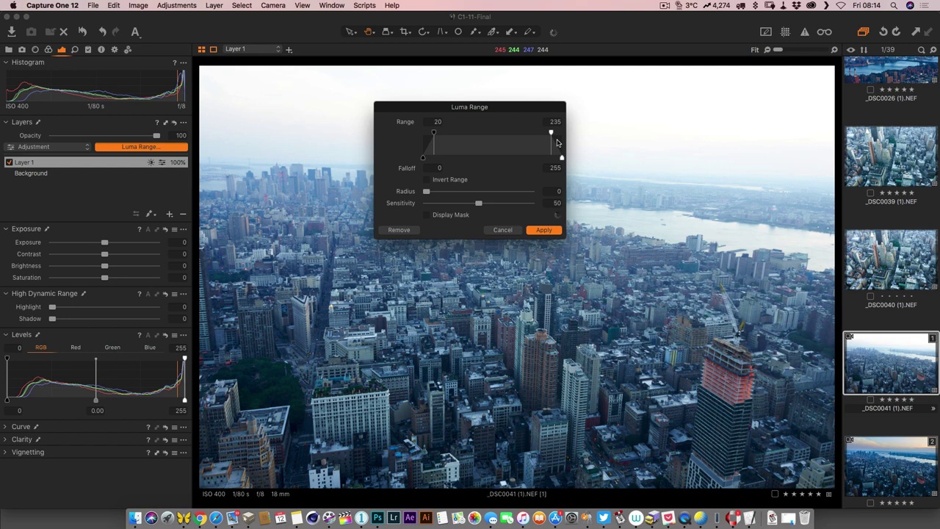
pyautogui.moveTo(552, 133); pyautogui.dragTo(563, 134)
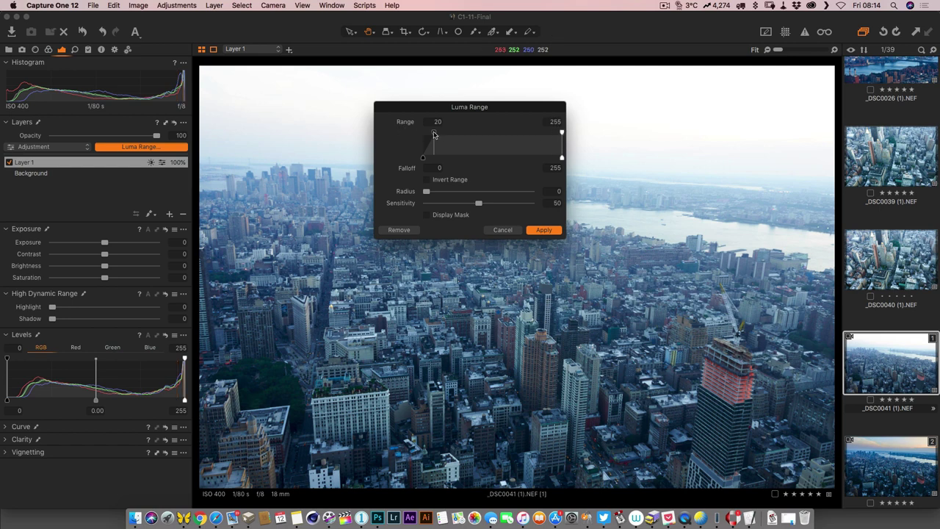
pyautogui.moveTo(434, 134); pyautogui.dragTo(559, 140)
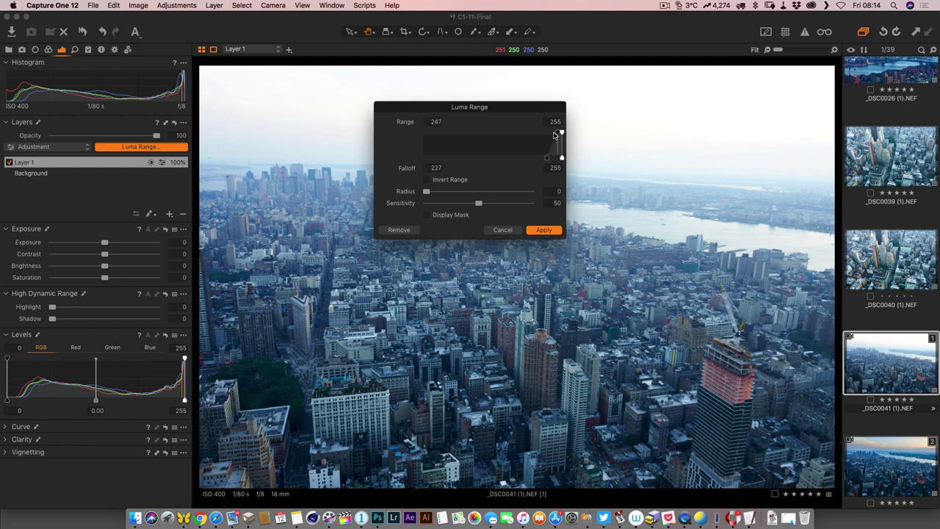
pyautogui.moveTo(547, 157); pyautogui.dragTo(422, 158)
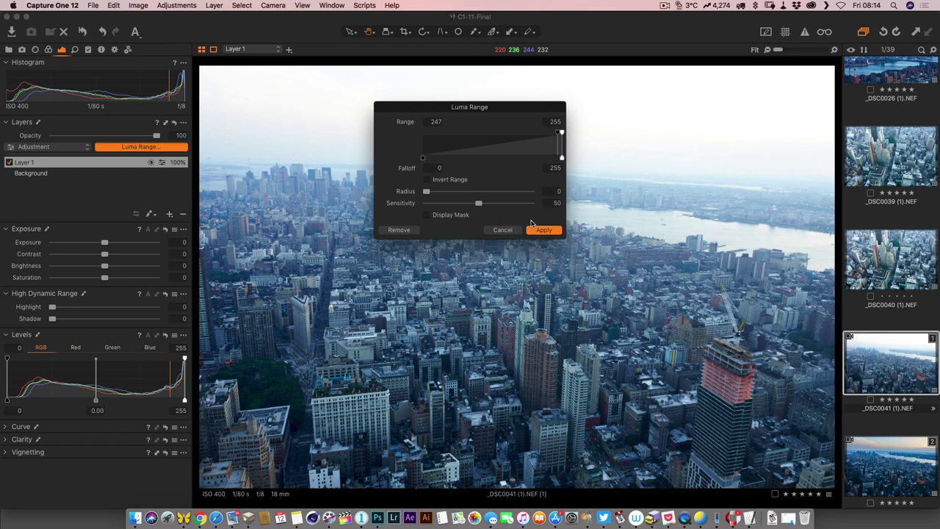
pyautogui.click(543, 230)
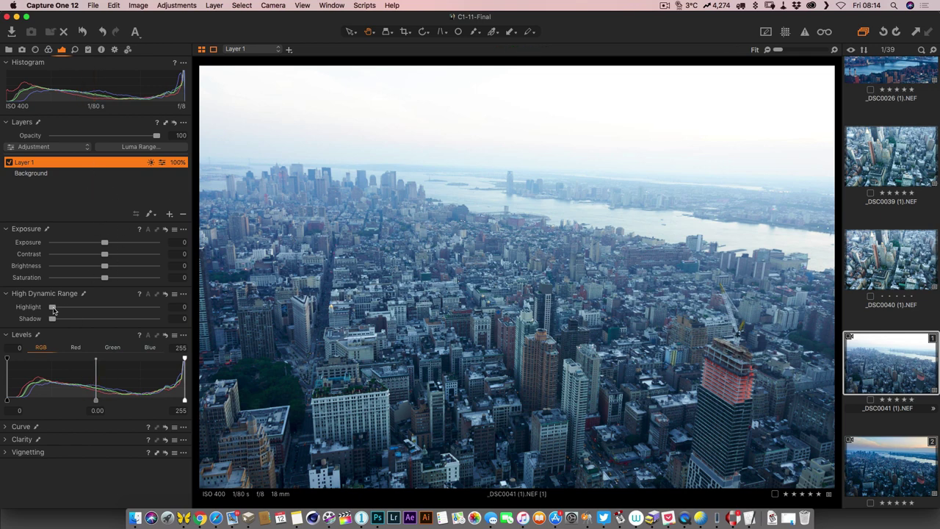
# Give Layer 1 HDR Highlight 100, Contrast 50 and Brightness −49, comparing against Photoshop
pyautogui.moveTo(53, 311); pyautogui.dragTo(166, 314)
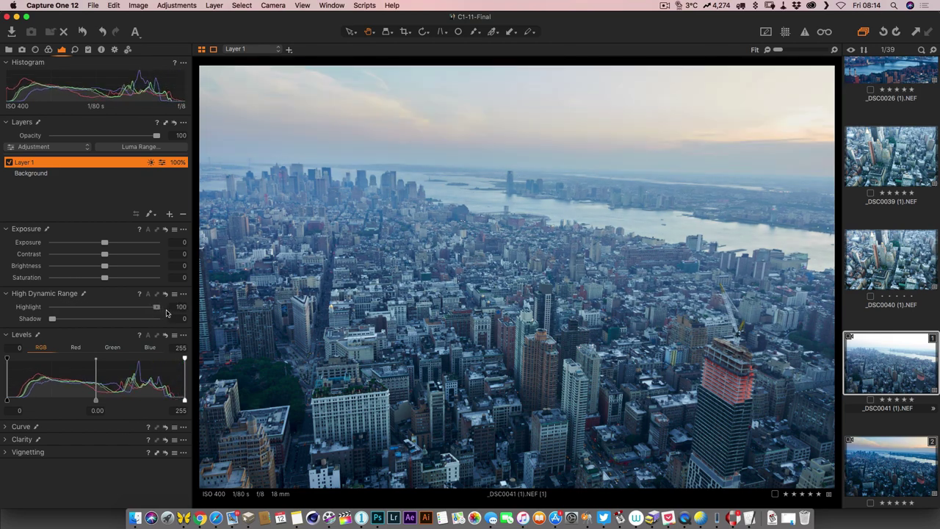
pyautogui.click(146, 254)
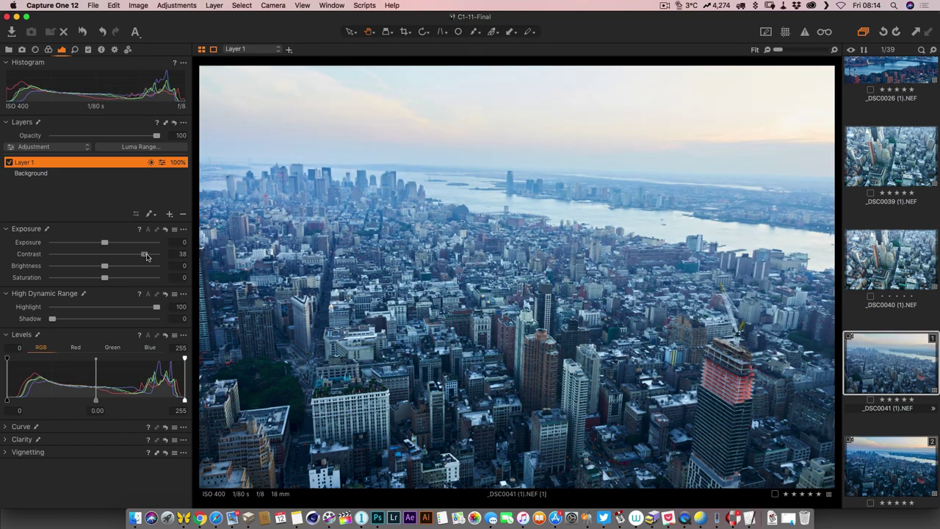
pyautogui.moveTo(146, 254); pyautogui.dragTo(53, 267)
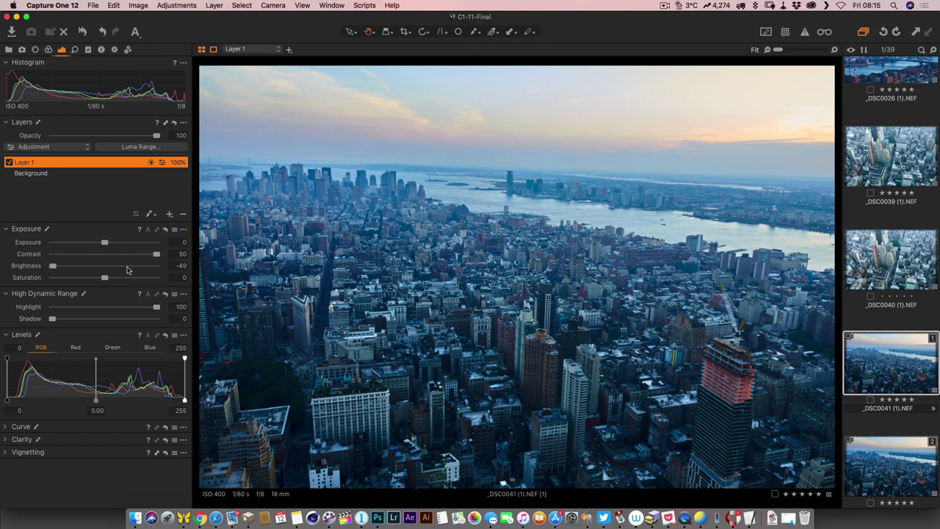
pyautogui.press('super+Tab')
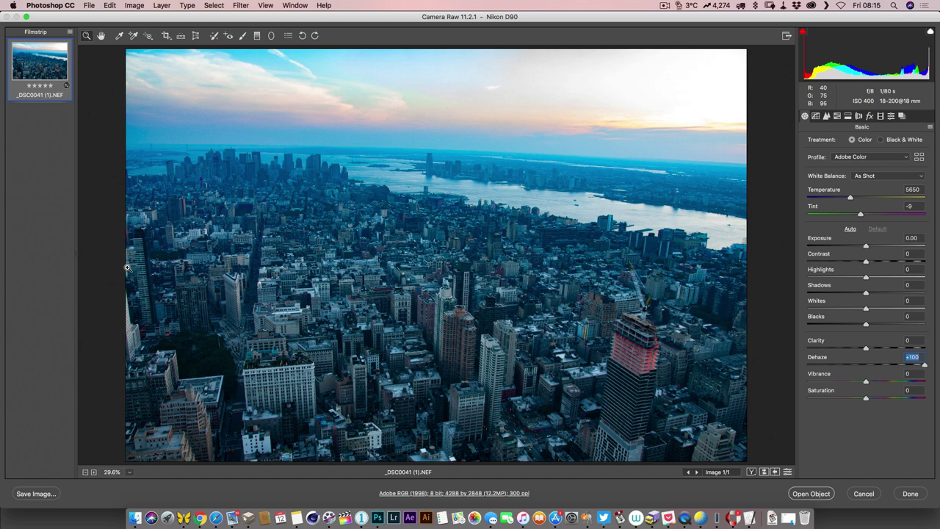
pyautogui.press('super+Tab')
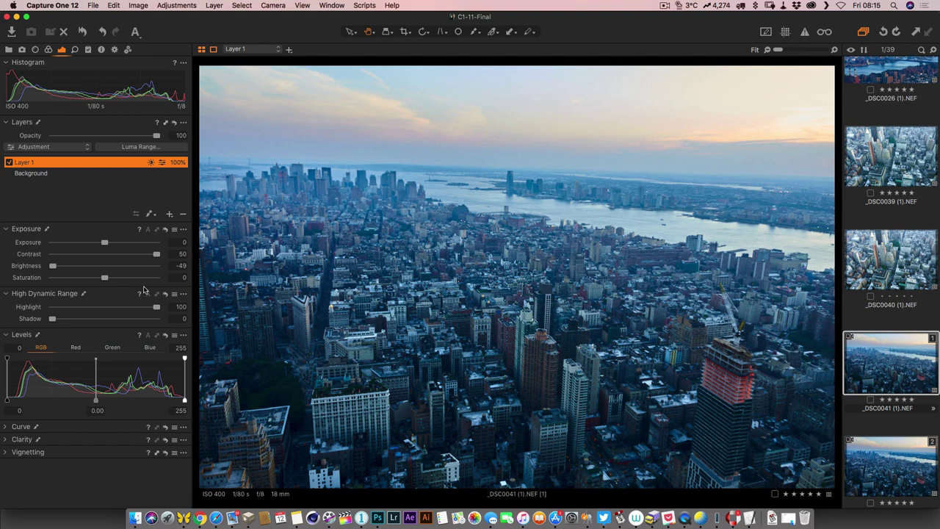
# Add an RGB contrast curve to Layer 1 that darkens the midtones
pyautogui.click(6, 427)
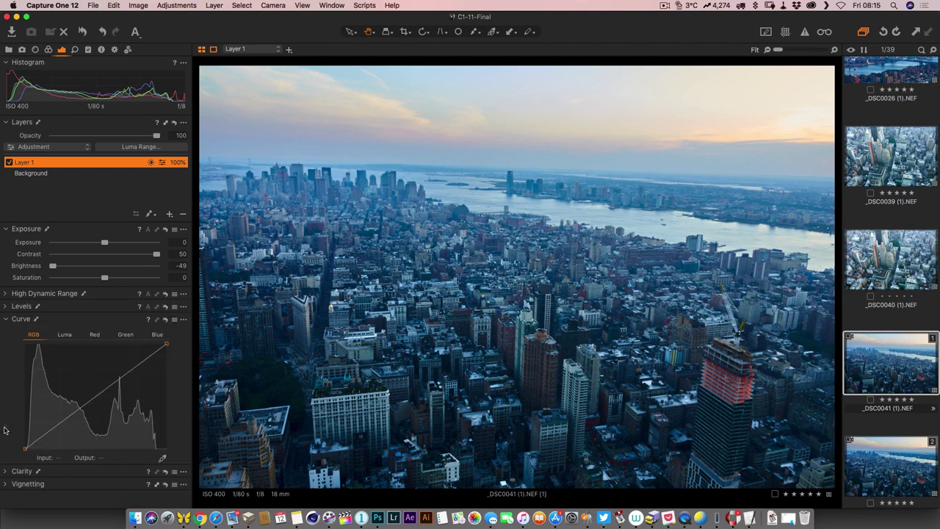
pyautogui.moveTo(99, 395); pyautogui.dragTo(102, 400)
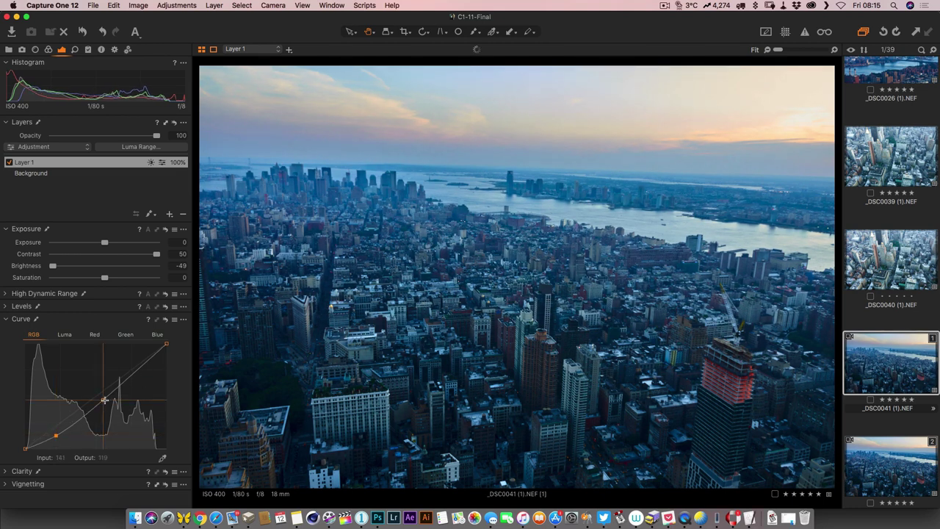
pyautogui.moveTo(104, 400); pyautogui.dragTo(104, 400)
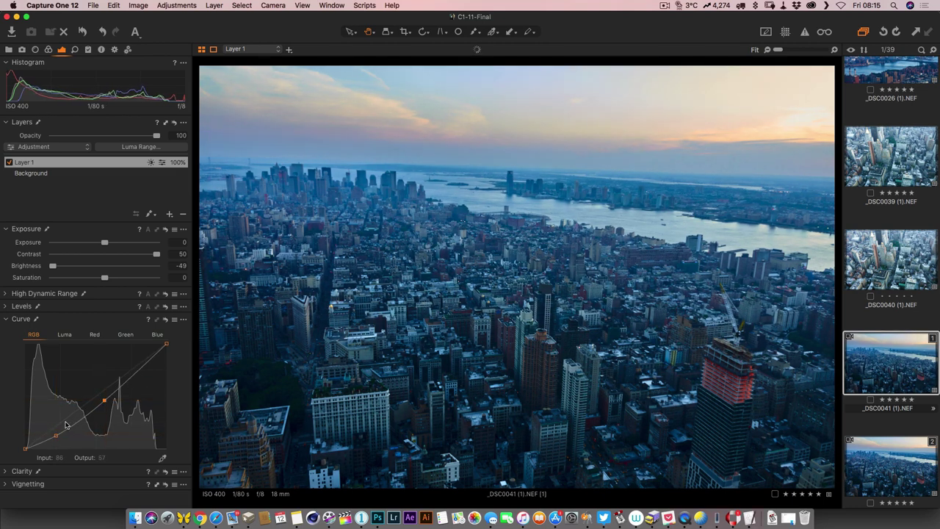
pyautogui.moveTo(55, 435); pyautogui.dragTo(50, 434)
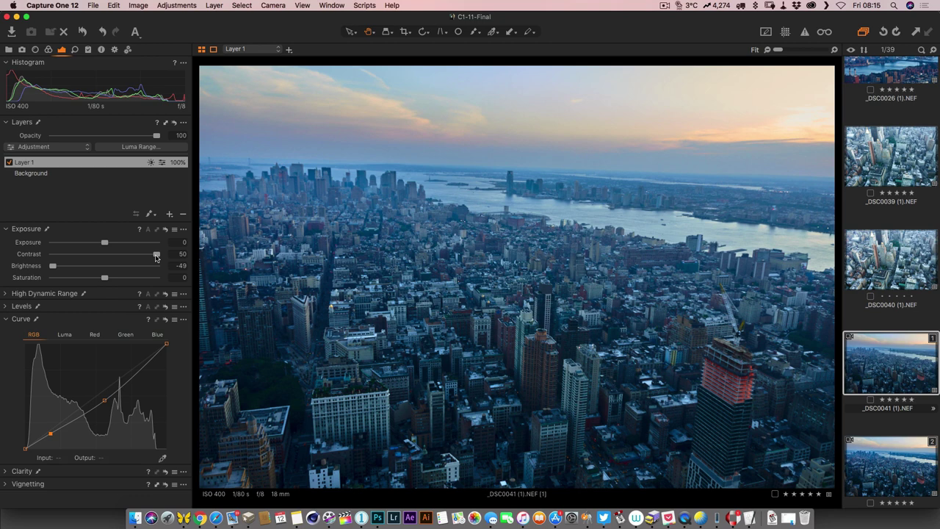
# Set the Clarity method to Punch and Clarity to 24
pyautogui.click(9, 471)
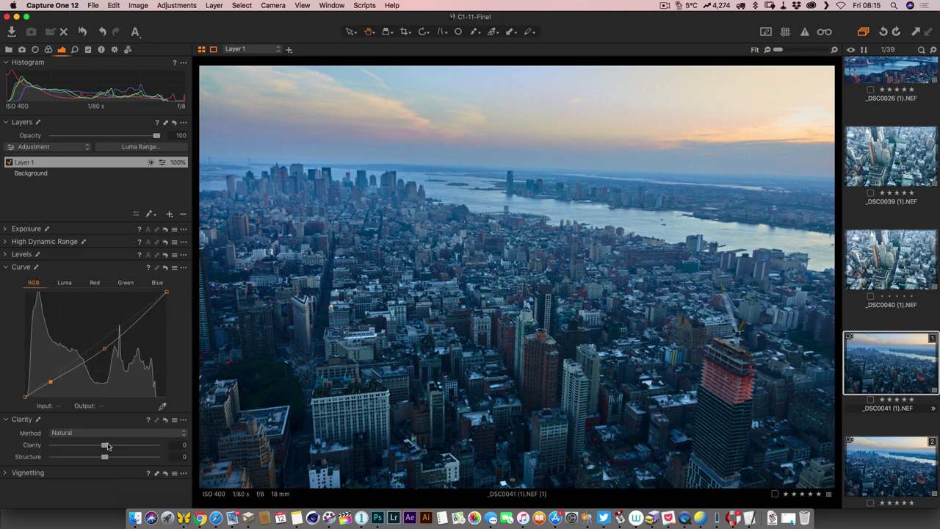
pyautogui.click(97, 434)
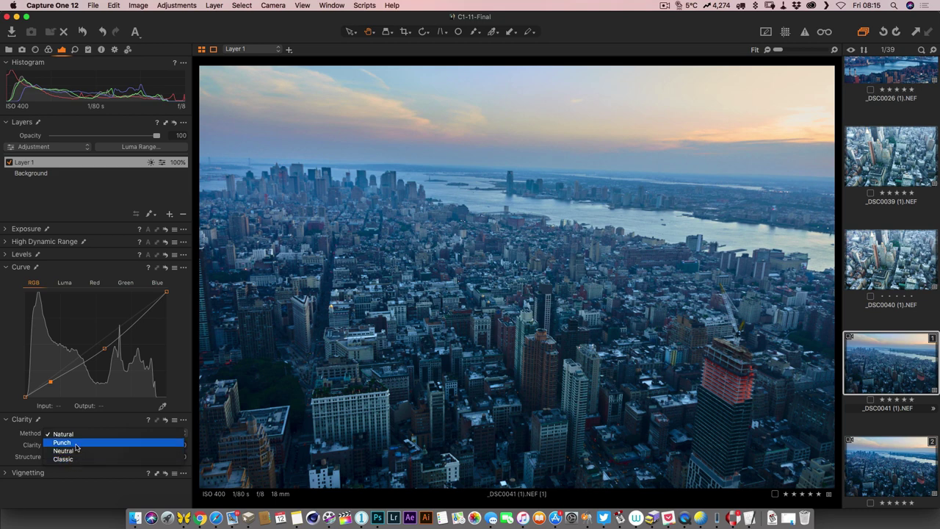
pyautogui.click(77, 442)
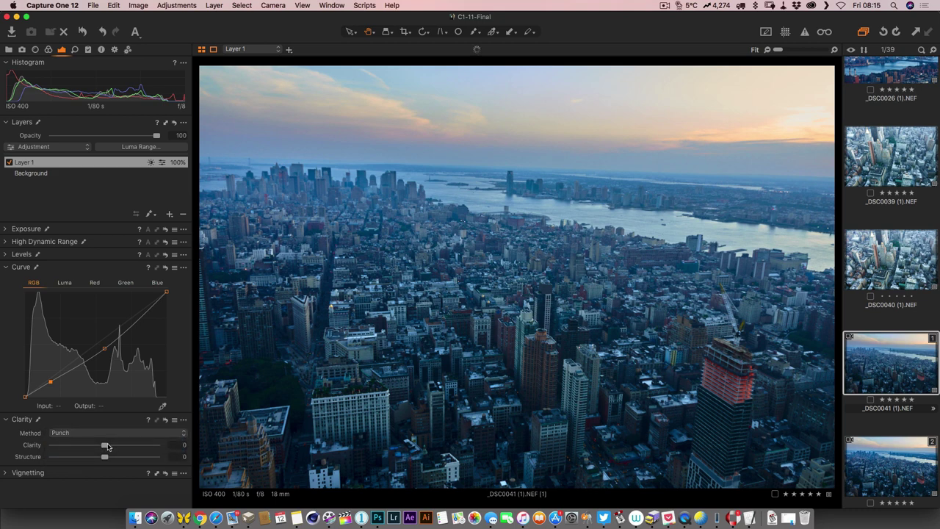
pyautogui.moveTo(105, 445); pyautogui.dragTo(119, 447)
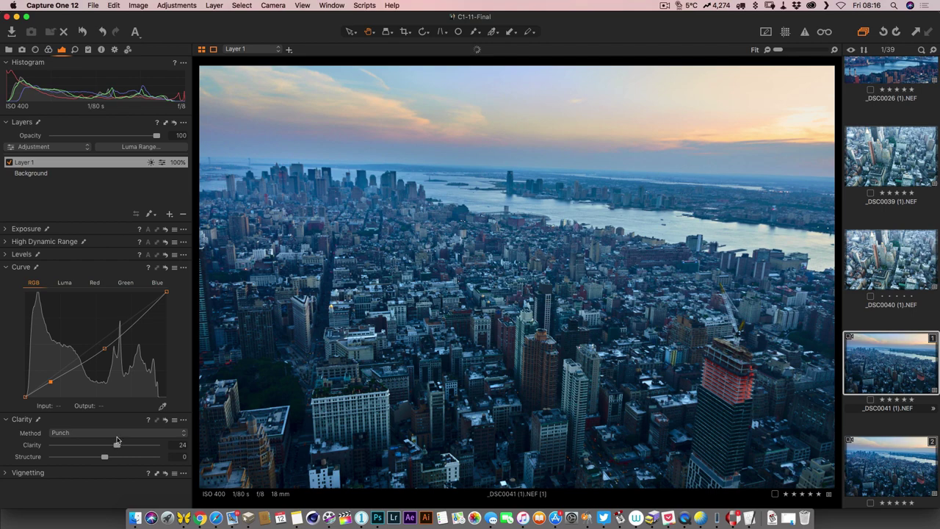
# Compare with Photoshop's dehaze result and test fading the layer's opacity
pyautogui.press('super+Tab')
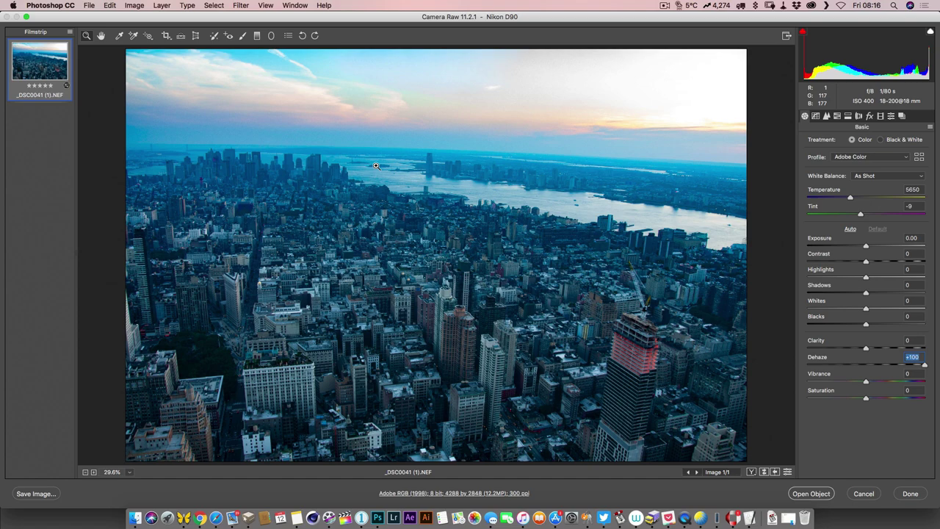
pyautogui.press('super+Tab')
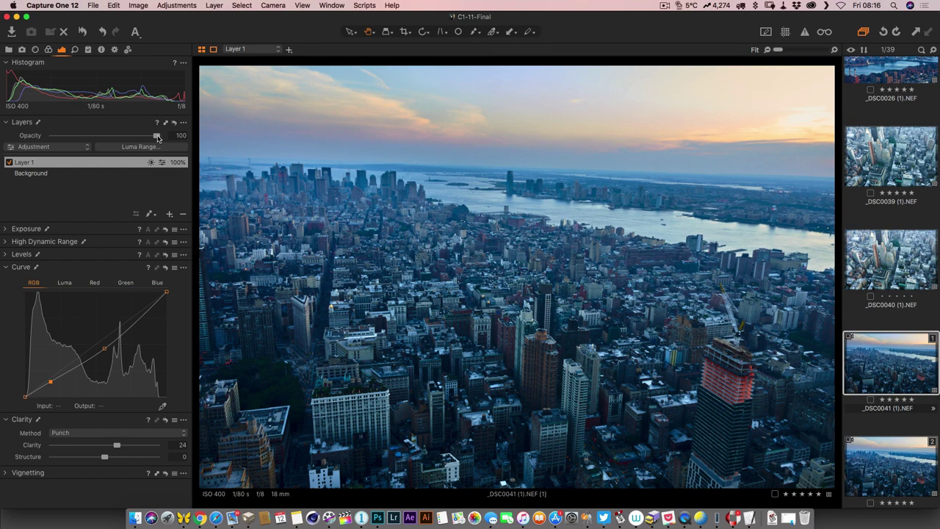
pyautogui.moveTo(158, 137)
pyautogui.mouseDown()
pyautogui.moveTo(55, 137)
pyautogui.moveTo(169, 138)
pyautogui.mouseUp()
# Rename Layer 1 to 'Dehaze'
pyautogui.doubleClick(26, 164)
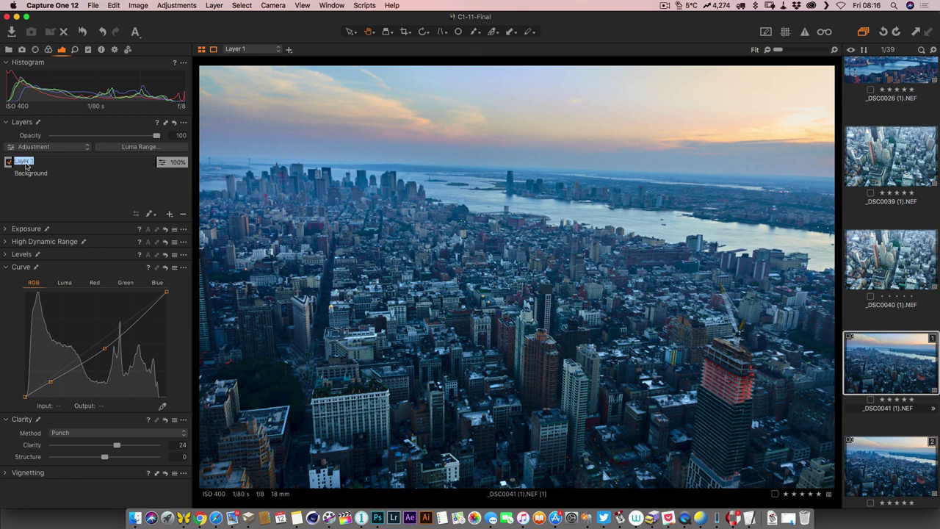
pyautogui.write('Dehaze')
pyautogui.press('Return')
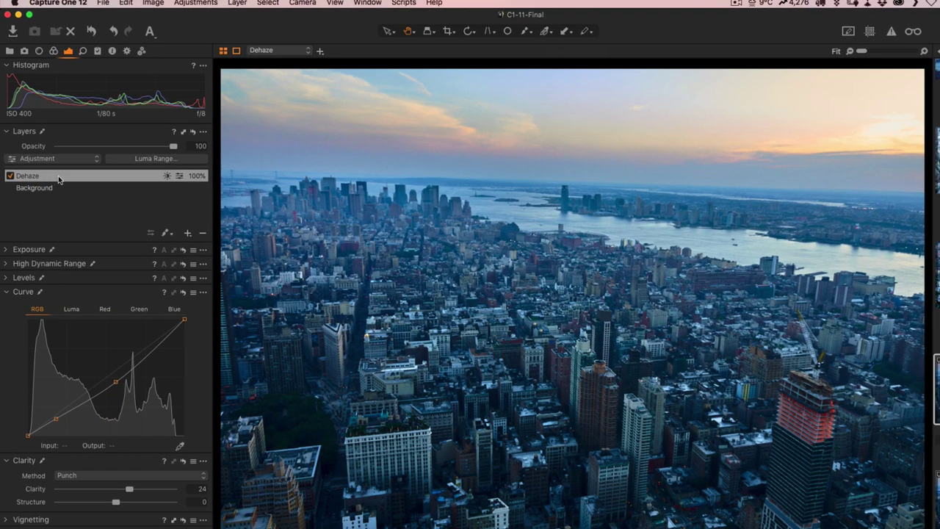
# Save the layer's Contrast, Brightness, Shadow Recovery, Curve and Clarity as style -Dehaze.costyle
pyautogui.rightClick(58, 175)
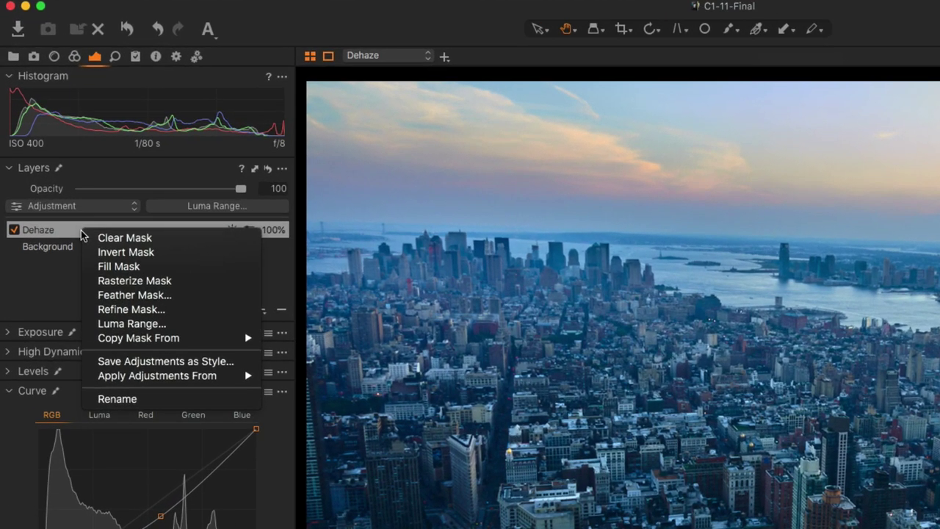
pyautogui.click(194, 362)
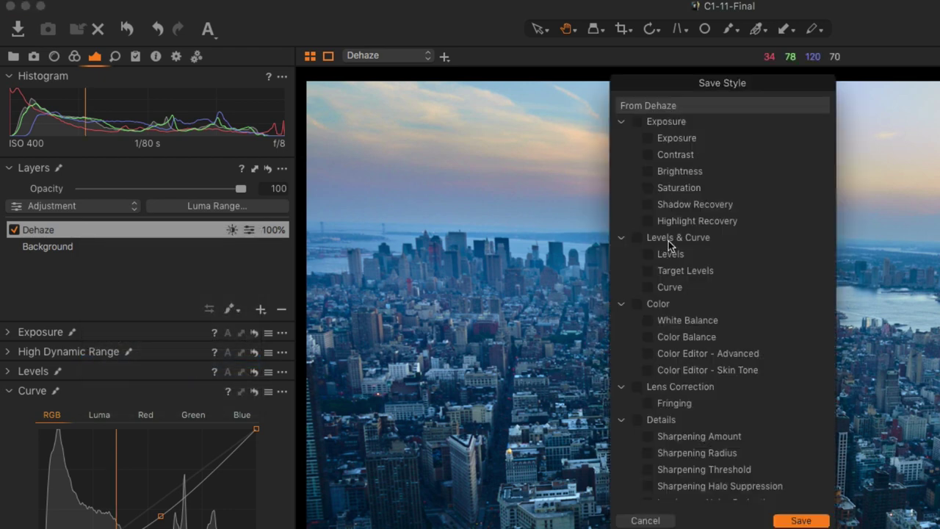
pyautogui.click(647, 154)
pyautogui.click(647, 172)
pyautogui.click(647, 205)
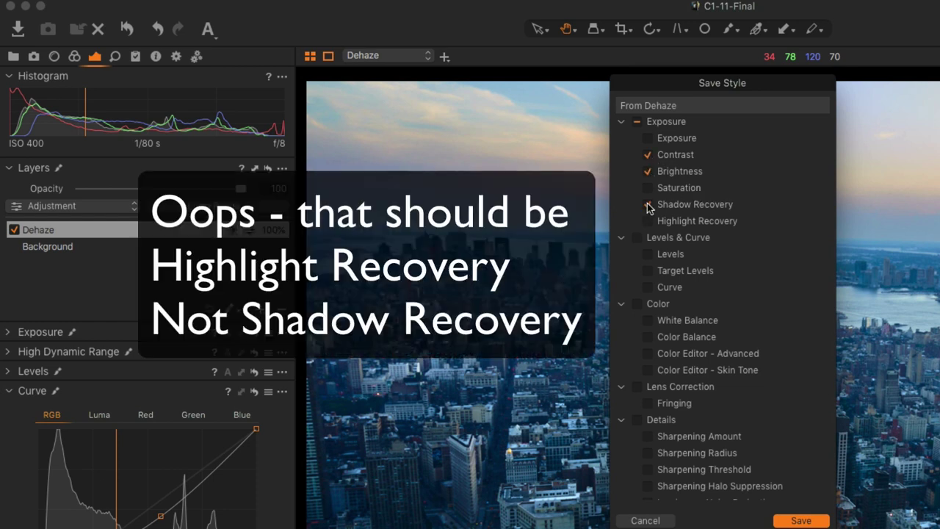
pyautogui.click(648, 287)
pyautogui.scroll(-5, 682, 290)
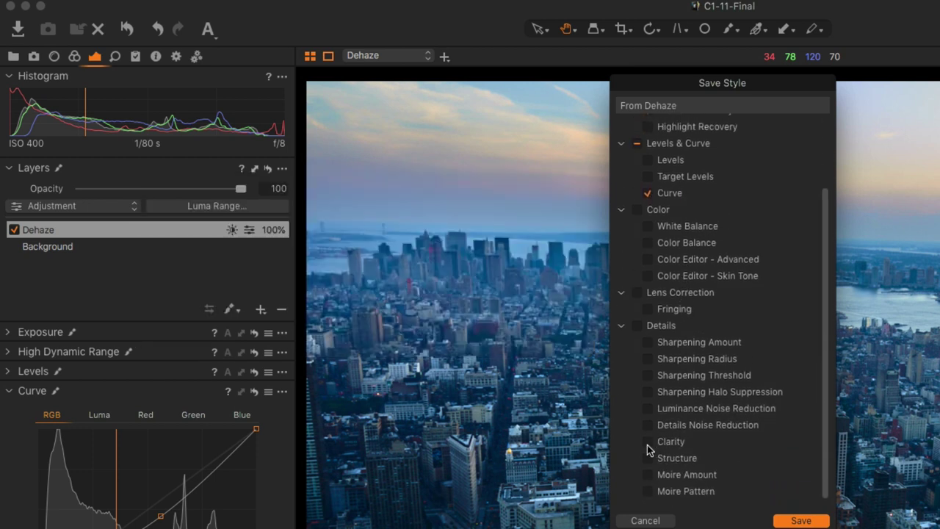
pyautogui.click(801, 520)
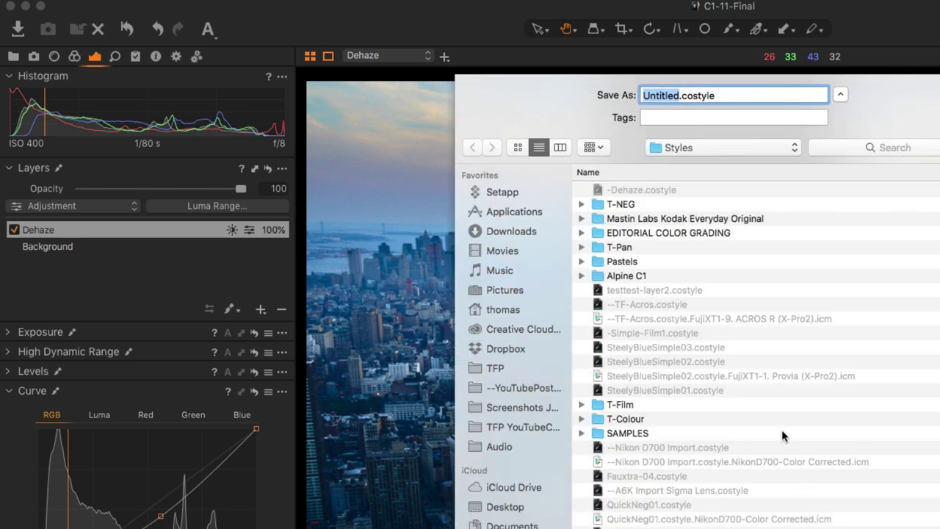
pyautogui.click(641, 190)
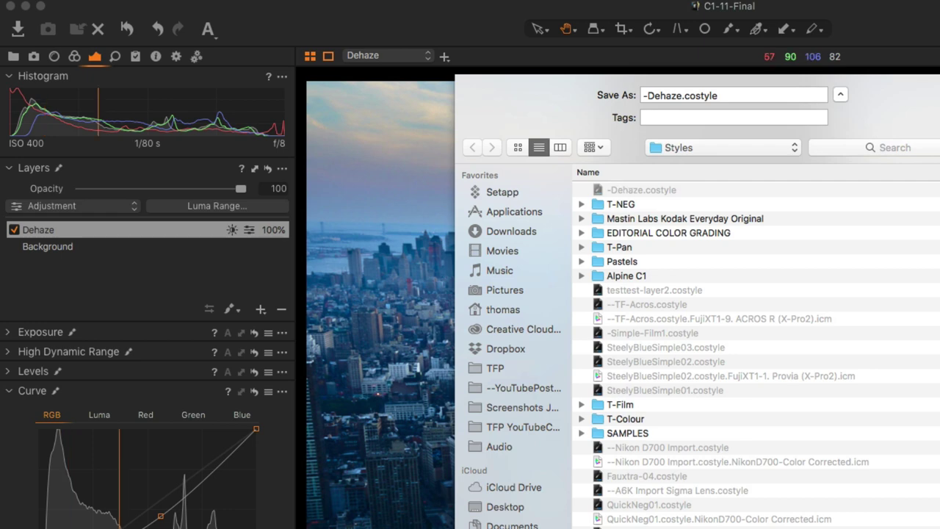
pyautogui.press('Return')
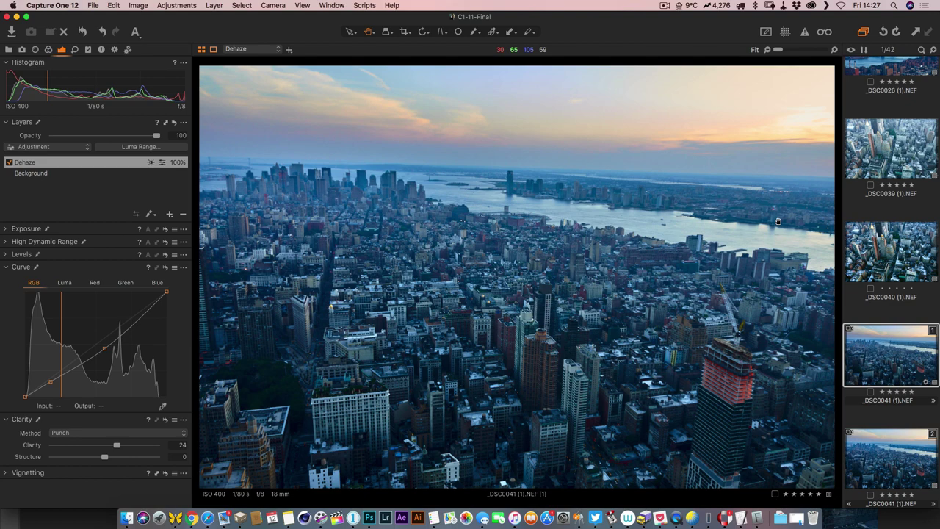
# On _DSC0039, add a filled layer with a luma range mask limited to the brightest tones
pyautogui.click(871, 155)
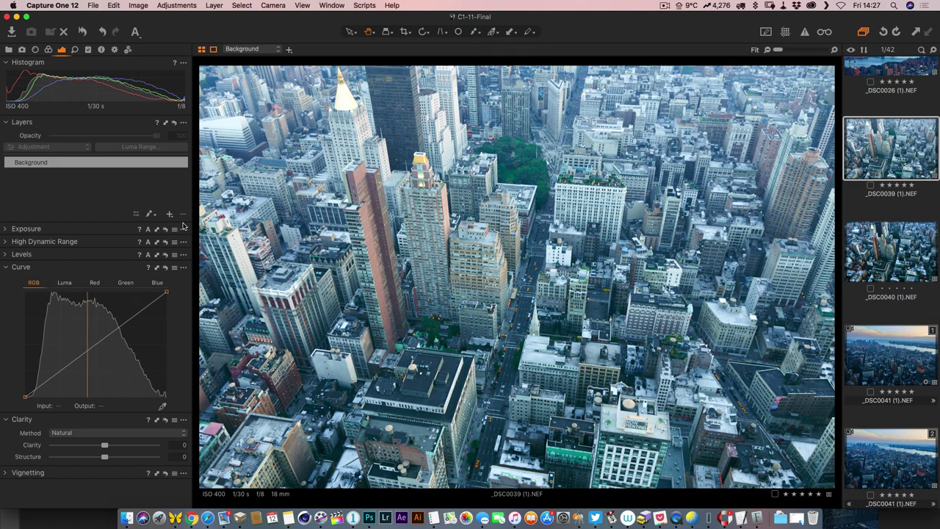
pyautogui.click(170, 216)
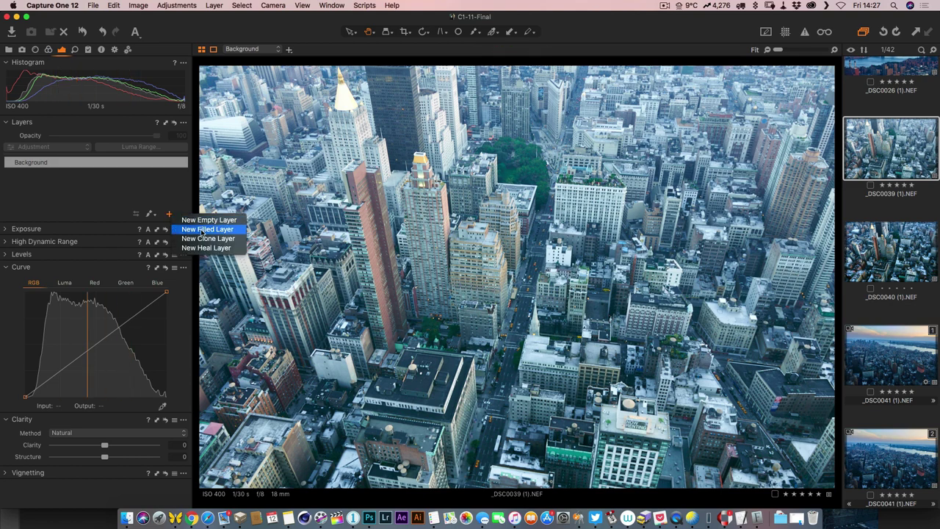
pyautogui.click(195, 224)
pyautogui.click(157, 147)
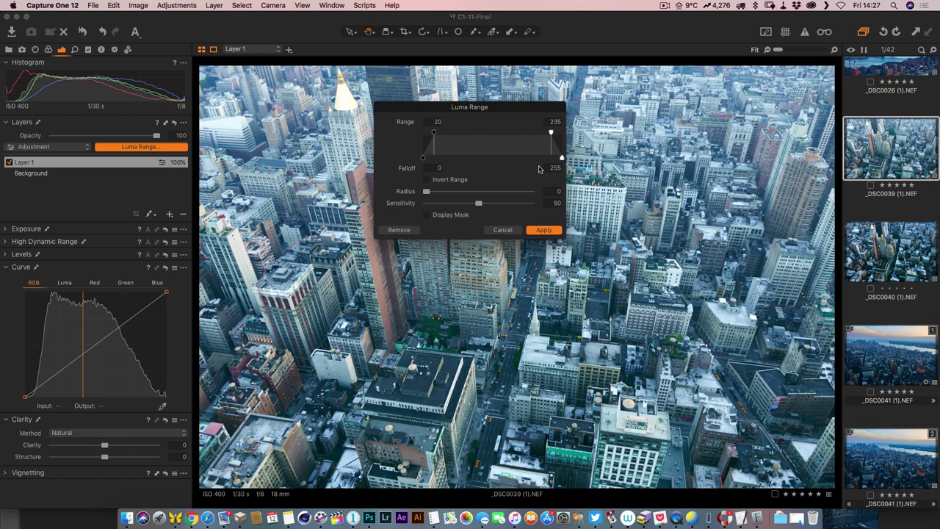
pyautogui.moveTo(431, 143); pyautogui.dragTo(411, 158)
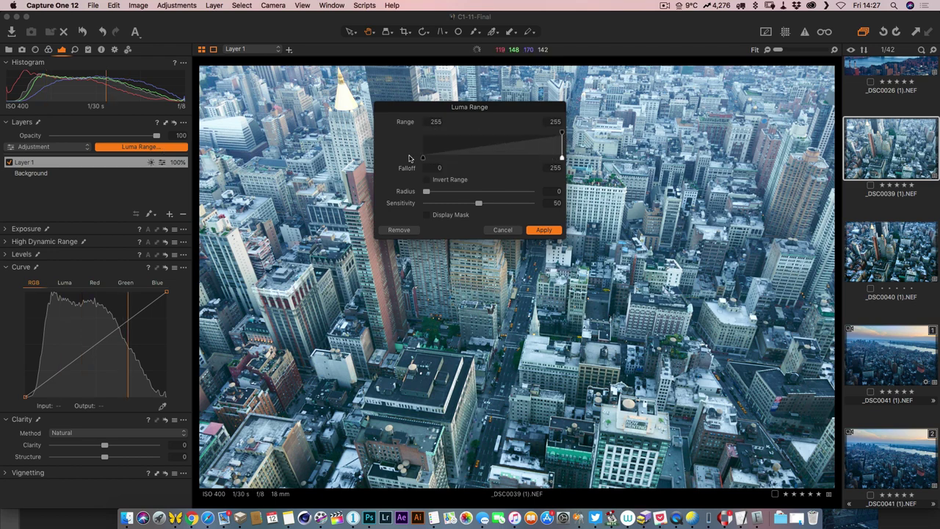
pyautogui.click(547, 231)
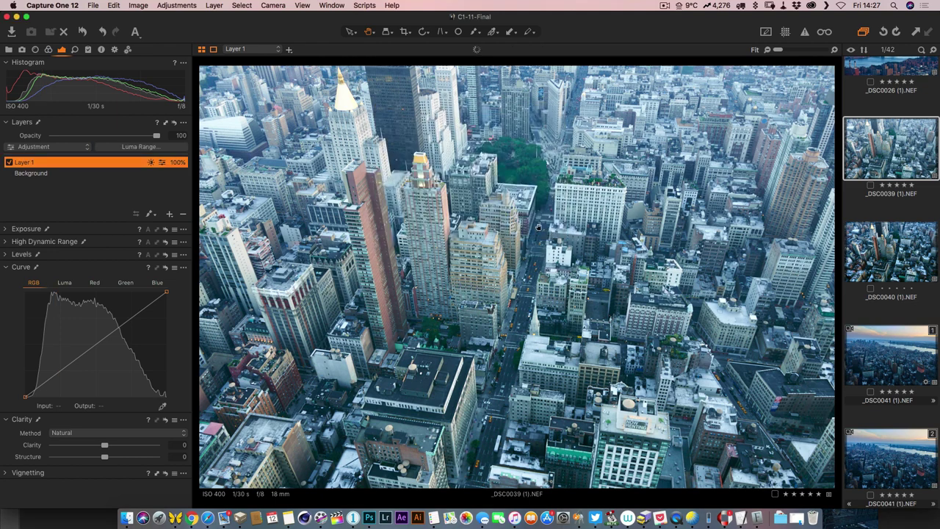
# Apply the -Dehaze user style to Layer 1 and set its opacity to 98%
pyautogui.rightClick(110, 166)
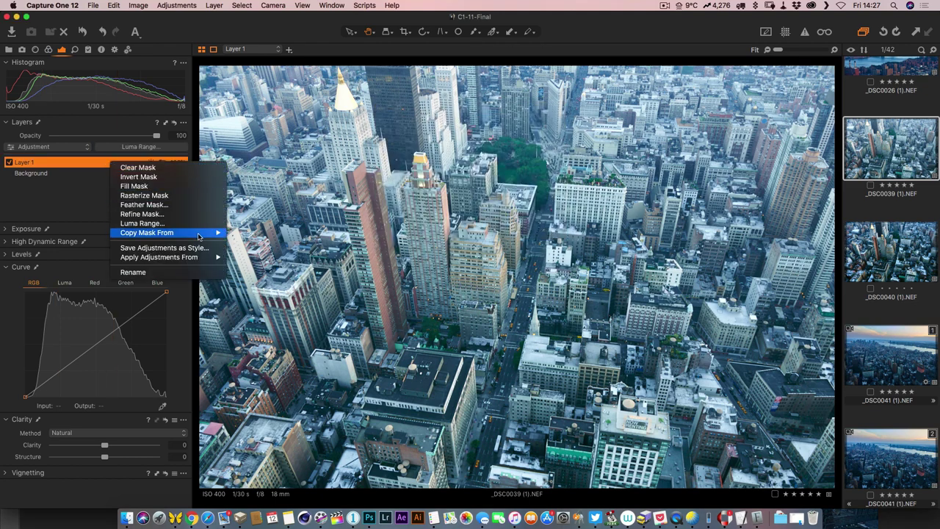
pyautogui.moveTo(190, 261)
pyautogui.moveTo(278, 260)
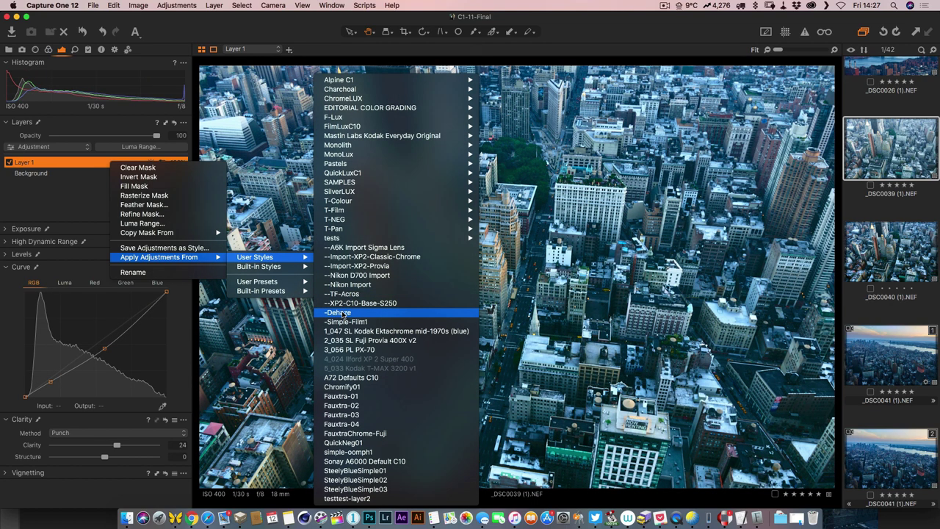
pyautogui.click(339, 313)
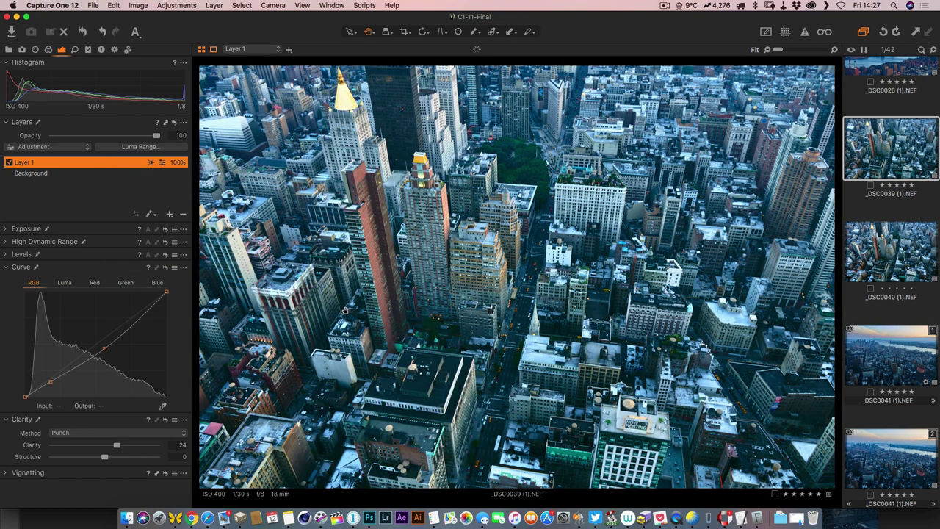
pyautogui.moveTo(156, 136)
pyautogui.mouseDown()
pyautogui.moveTo(103, 137)
pyautogui.moveTo(155, 136)
pyautogui.mouseUp()
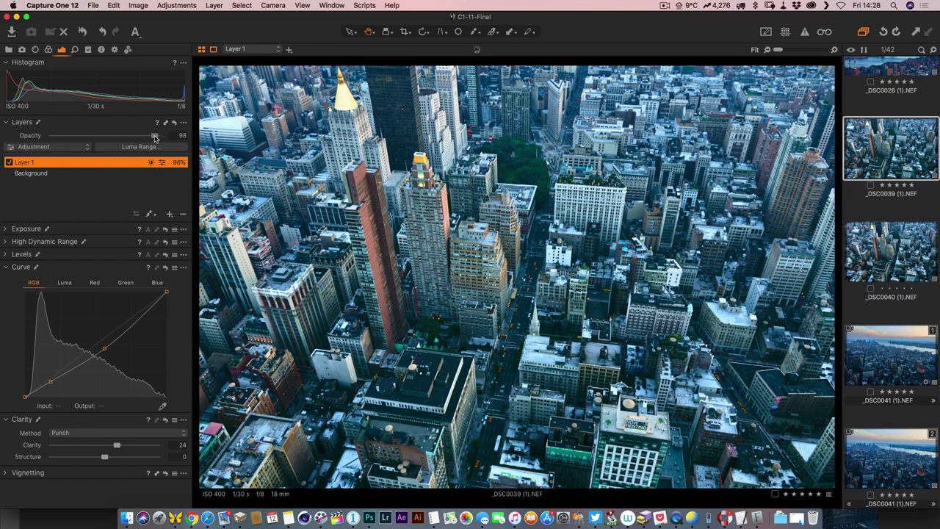